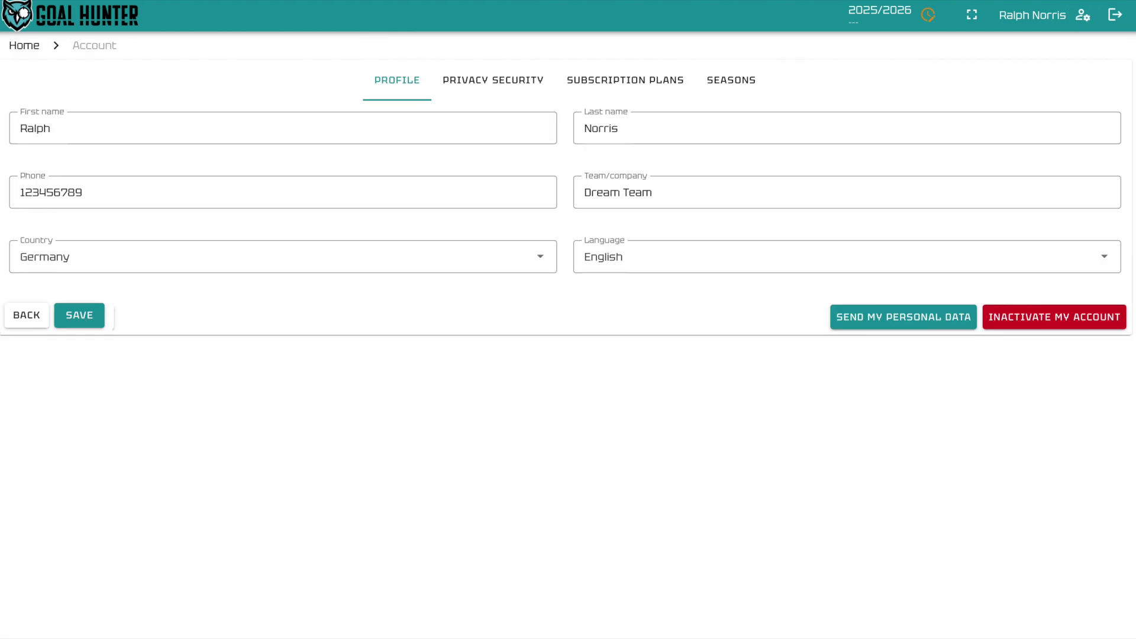
Step: Review the Privacy Security, Subscription Plans and Seasons settings tabs in turn
left_click(490, 90)
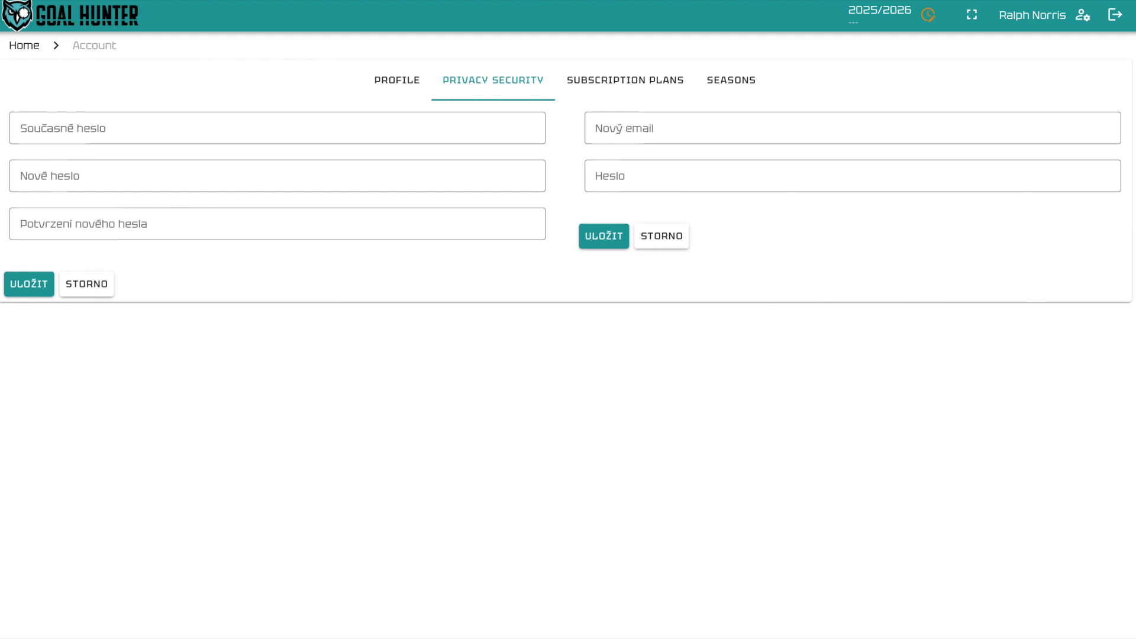
left_click(630, 82)
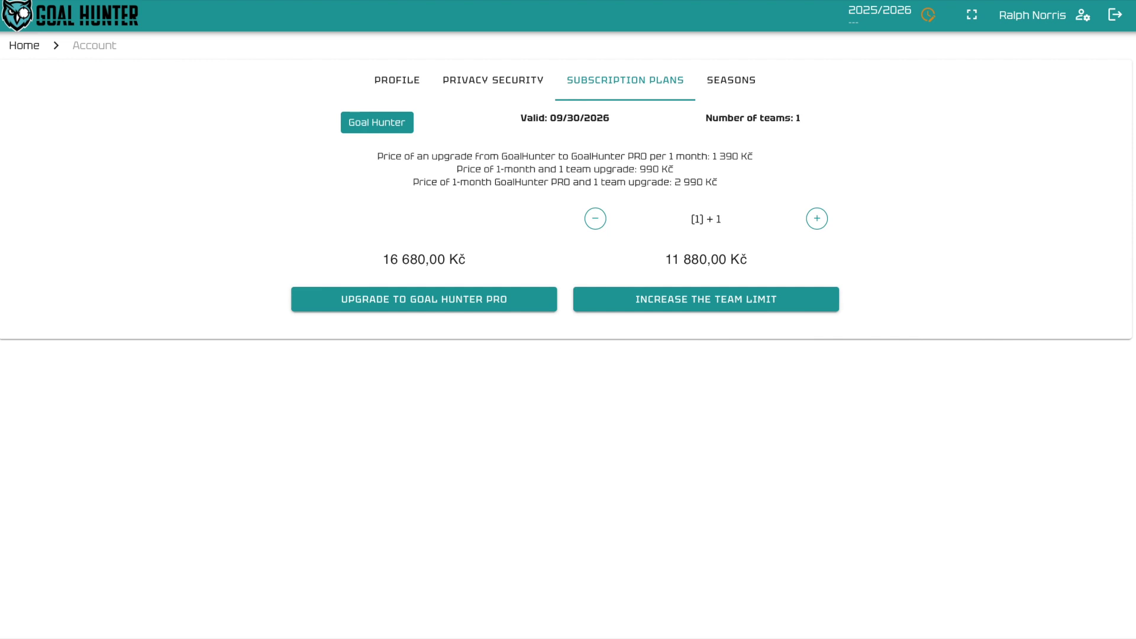
left_click(740, 87)
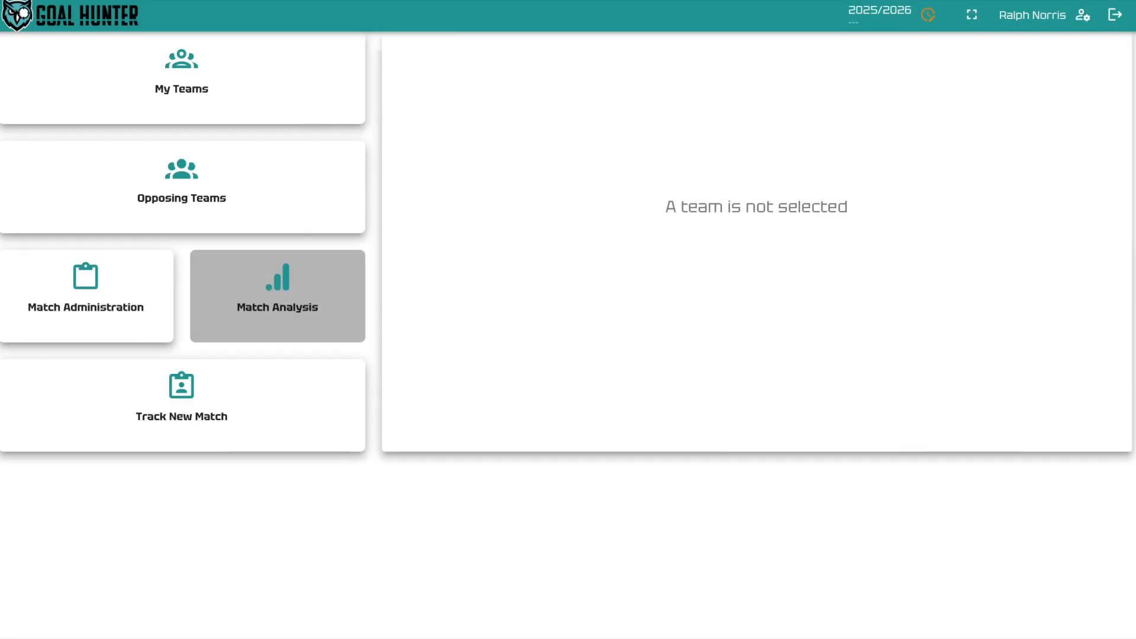
Step: Start a new team named 'HC Rychenberg Winterthur' with yellow as its colour
left_click(173, 118)
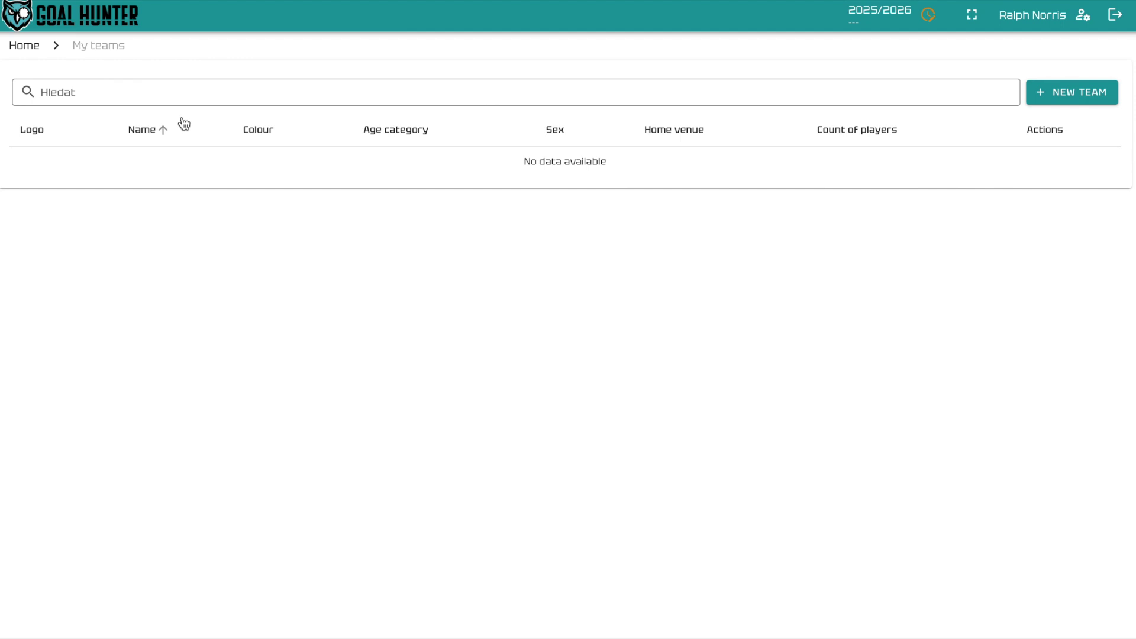
left_click(1074, 102)
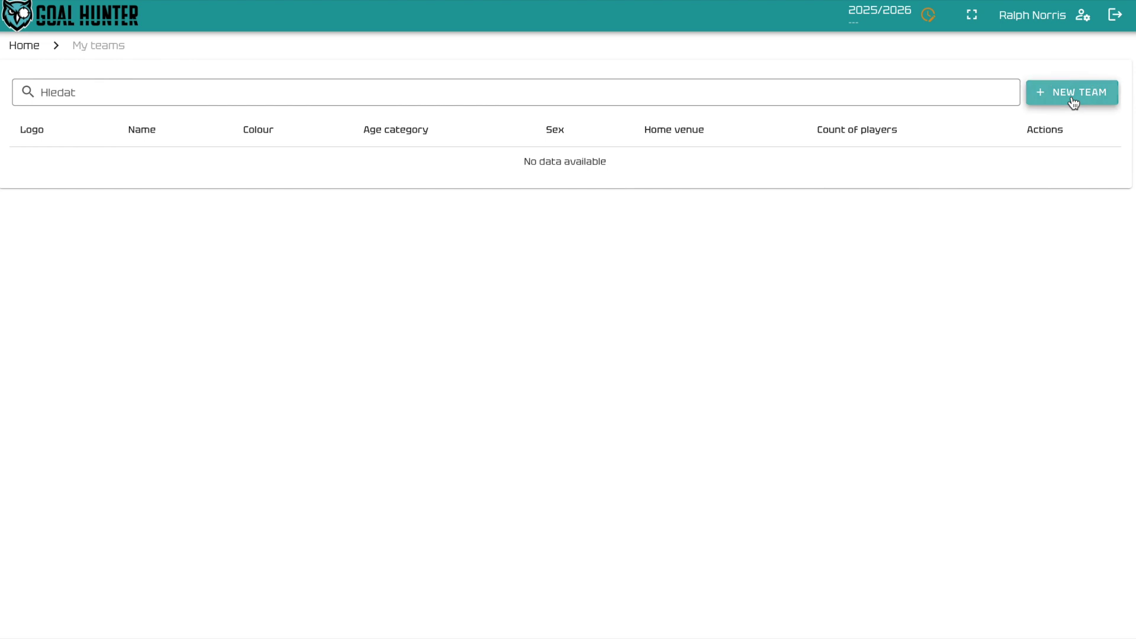
left_click(104, 126)
type("HC Rychenberg Winterthur")
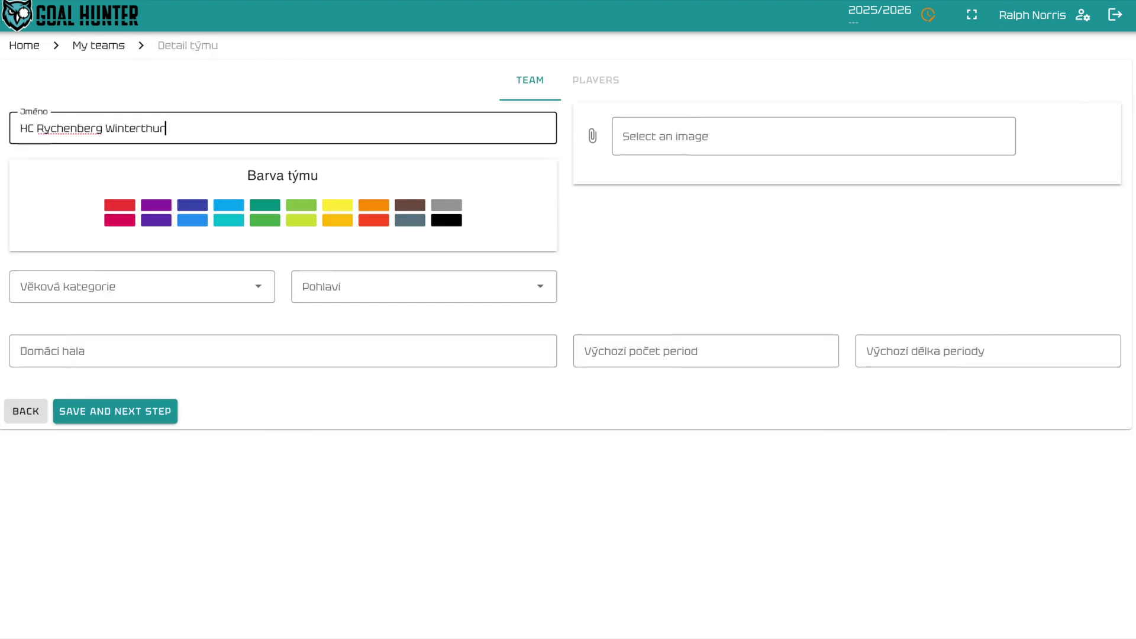
left_click(337, 205)
Step: Set the team's age category to Adults and sex to Men
left_click(125, 288)
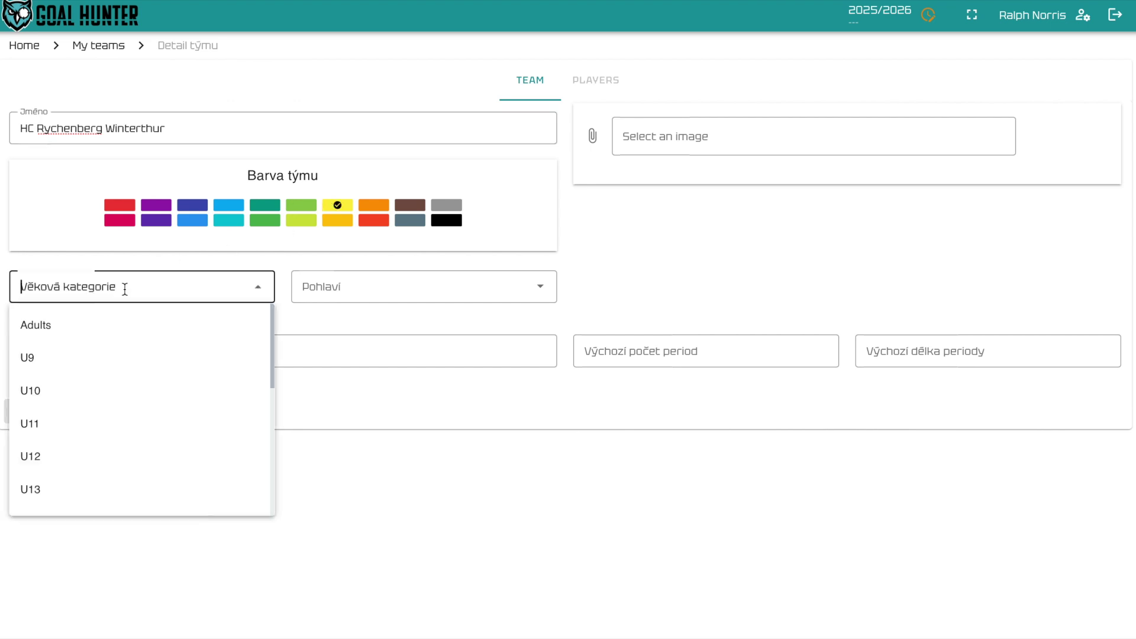
left_click(112, 326)
left_click(371, 291)
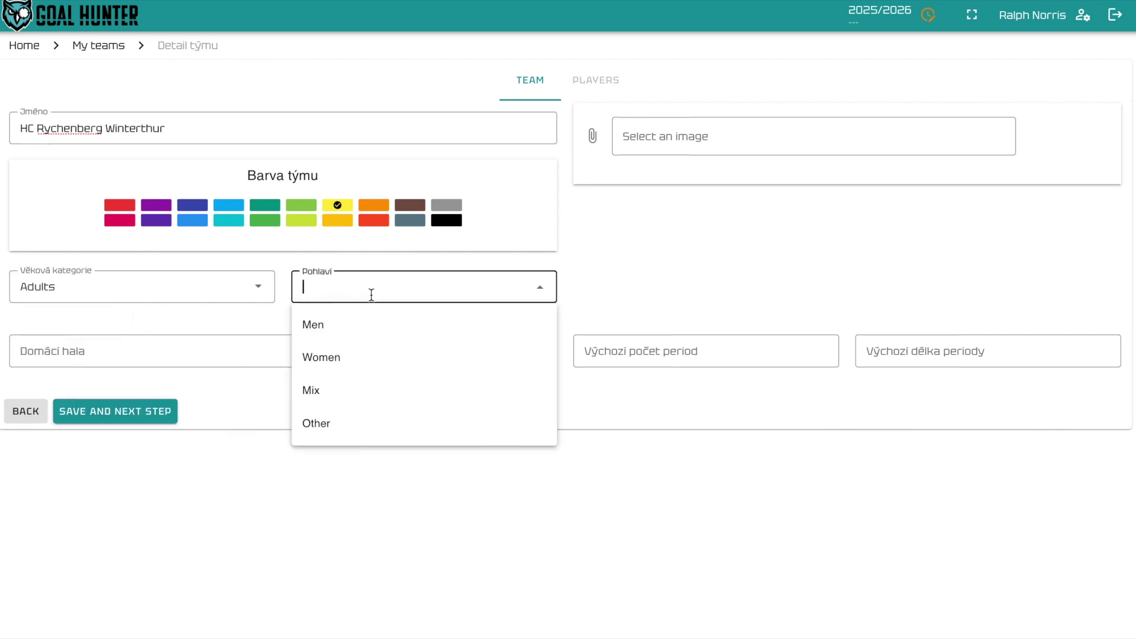
left_click(362, 329)
Step: Enter home venue AXA Arena Winterthur, 3 periods of 20, and choose the team logo
left_click(89, 355)
type("AXA Arena Winterthur")
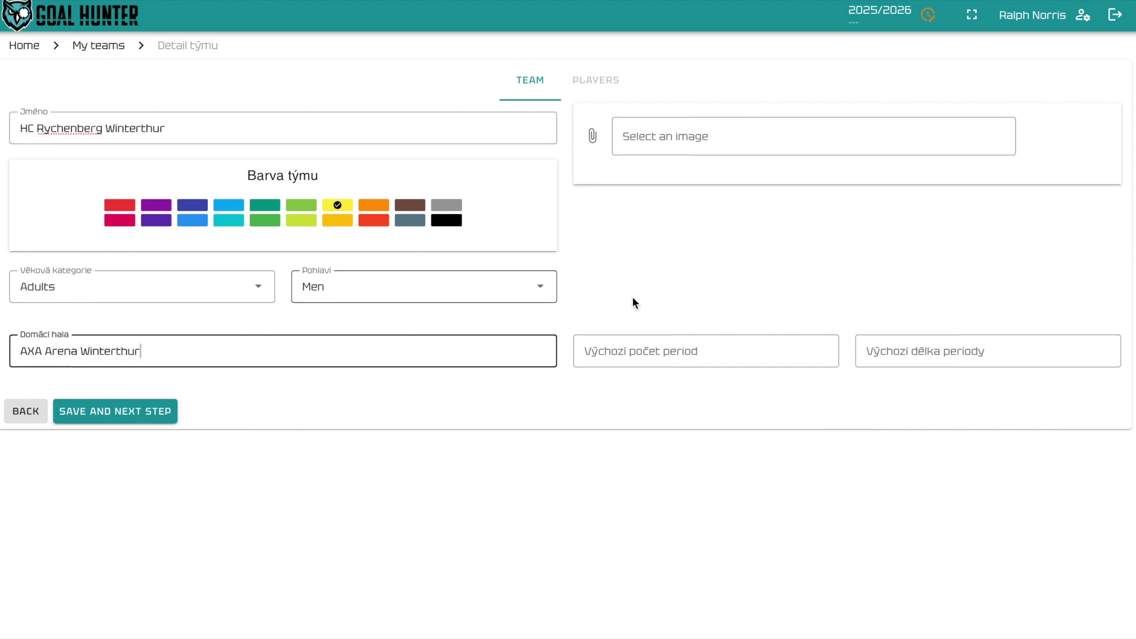
left_click(651, 348)
type("3")
left_click(891, 345)
type("20")
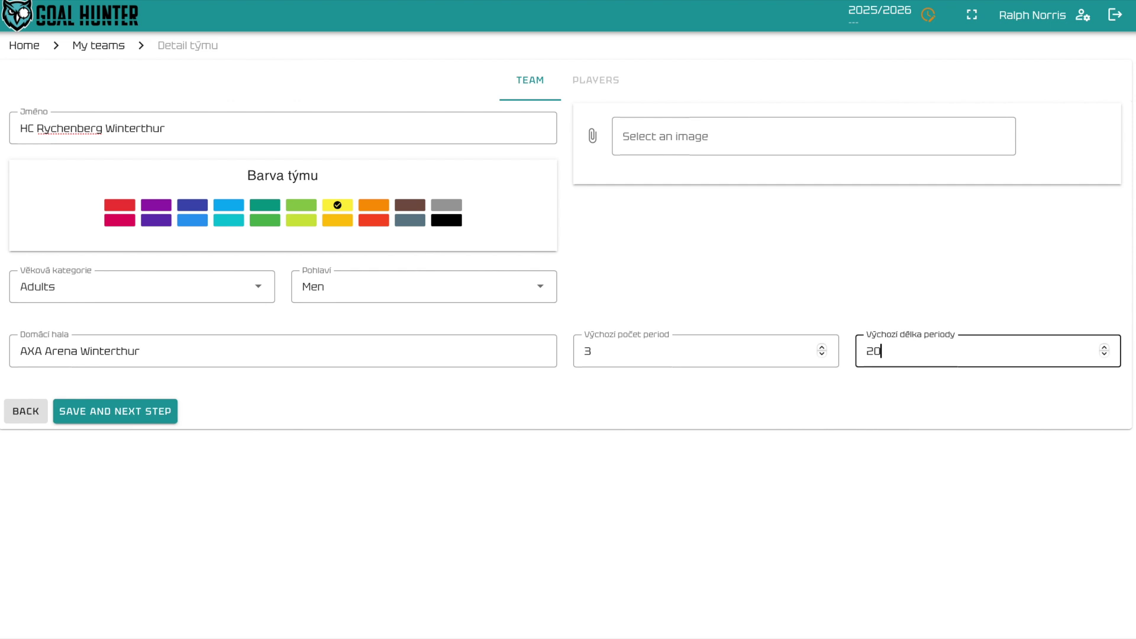
left_click(594, 137)
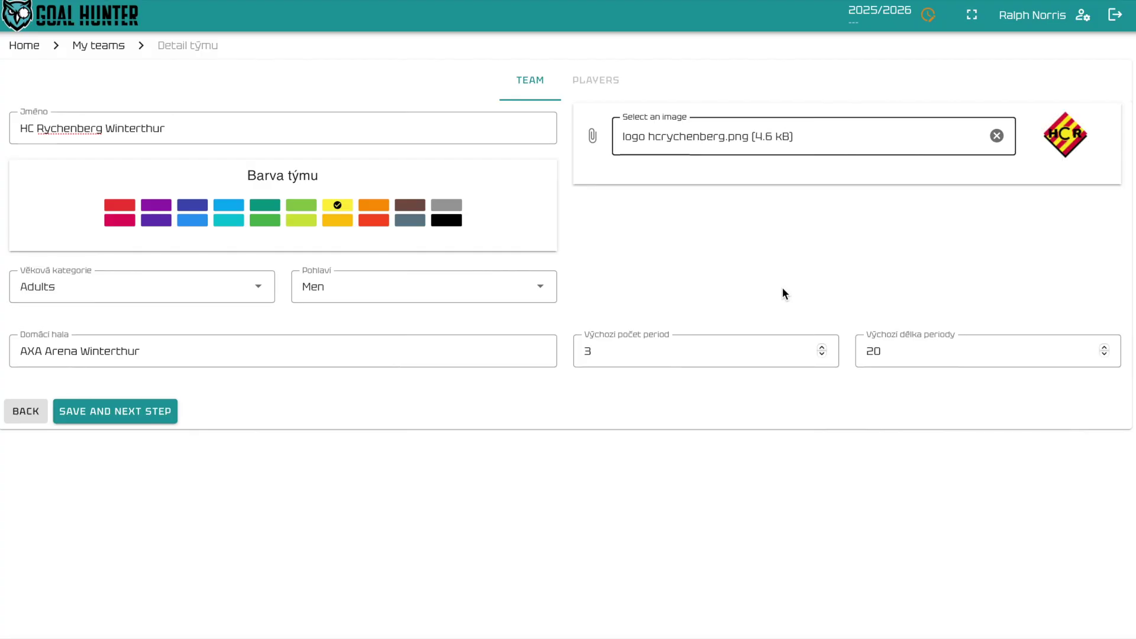
Step: Save the team and add a defender with jersey number 5 and L grip
left_click(117, 415)
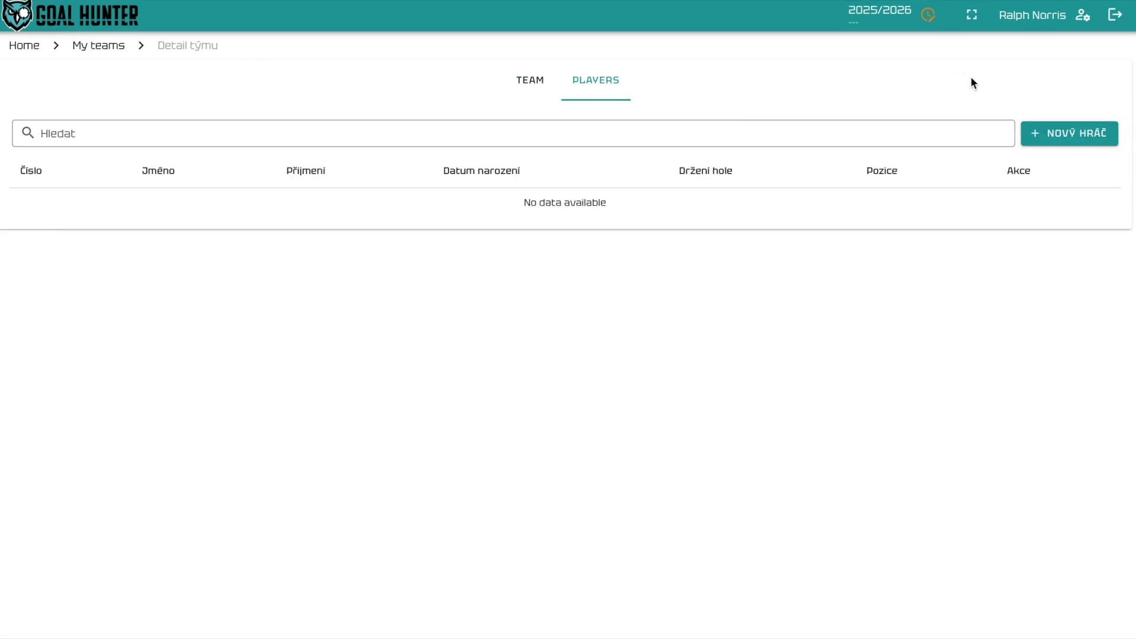
left_click(1077, 135)
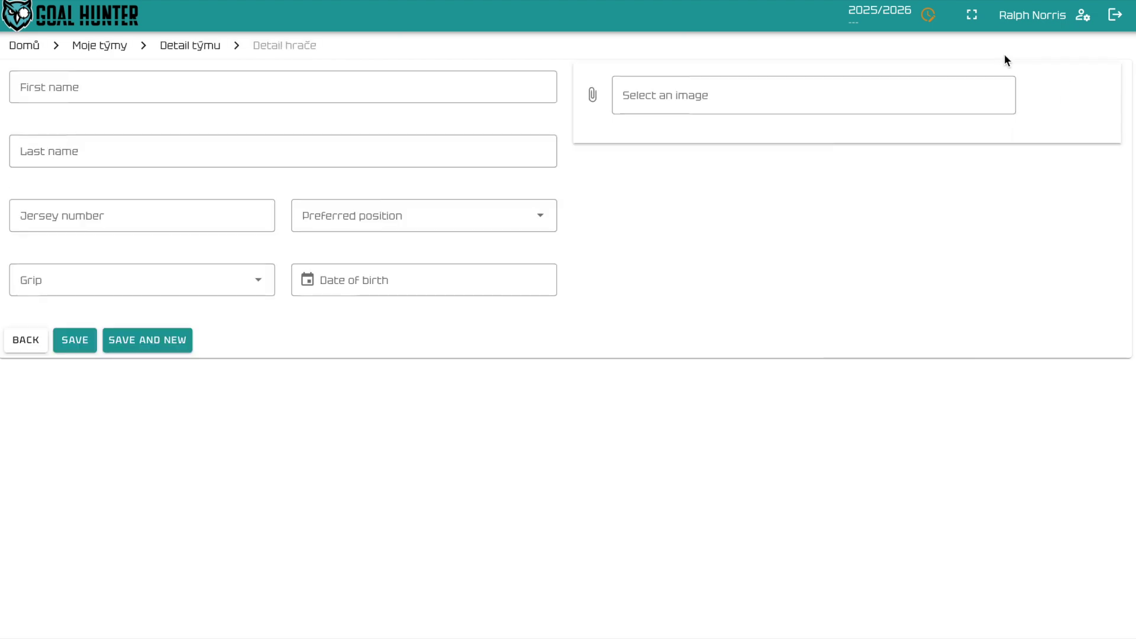
left_click(96, 79)
key("Tab")
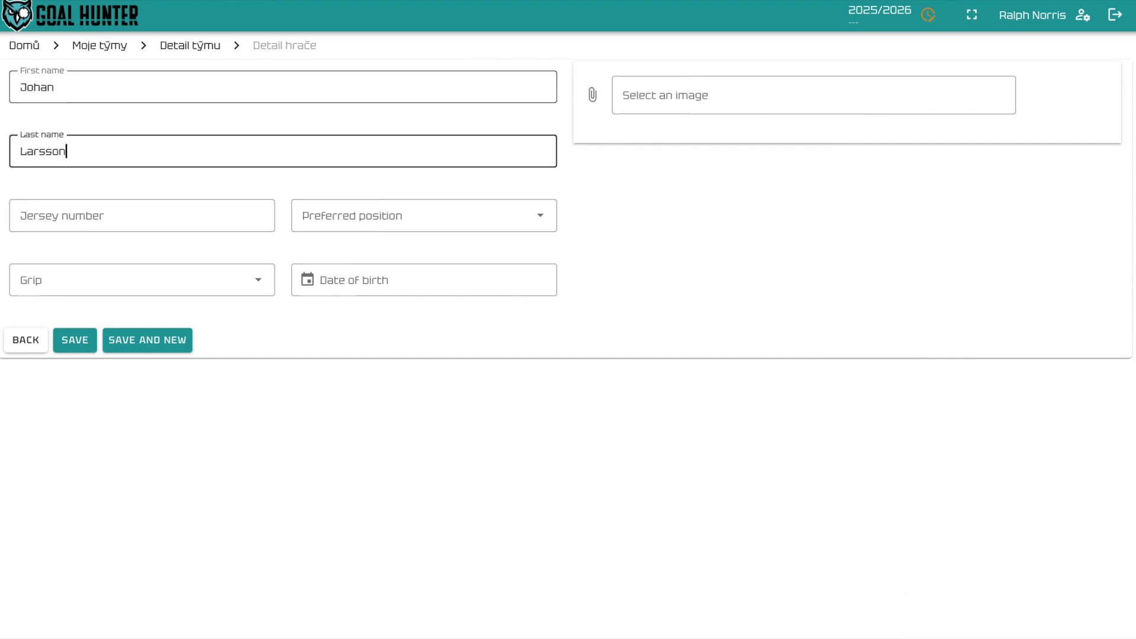
key("Tab")
type("5")
key("Tab")
key("d")
key("Tab")
key("l")
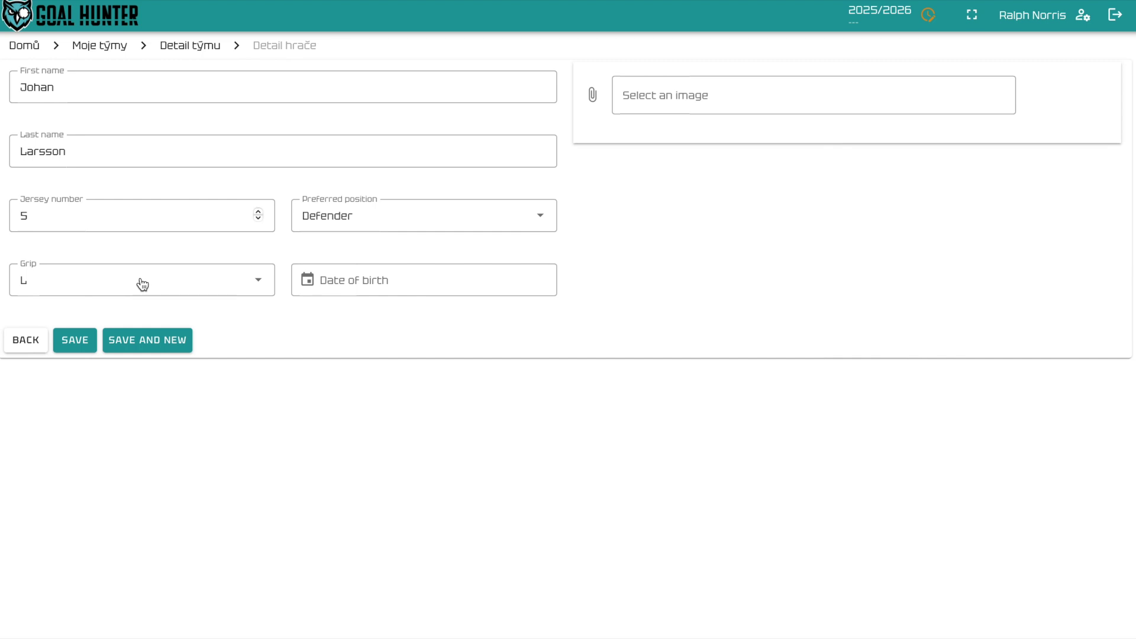
left_click(135, 340)
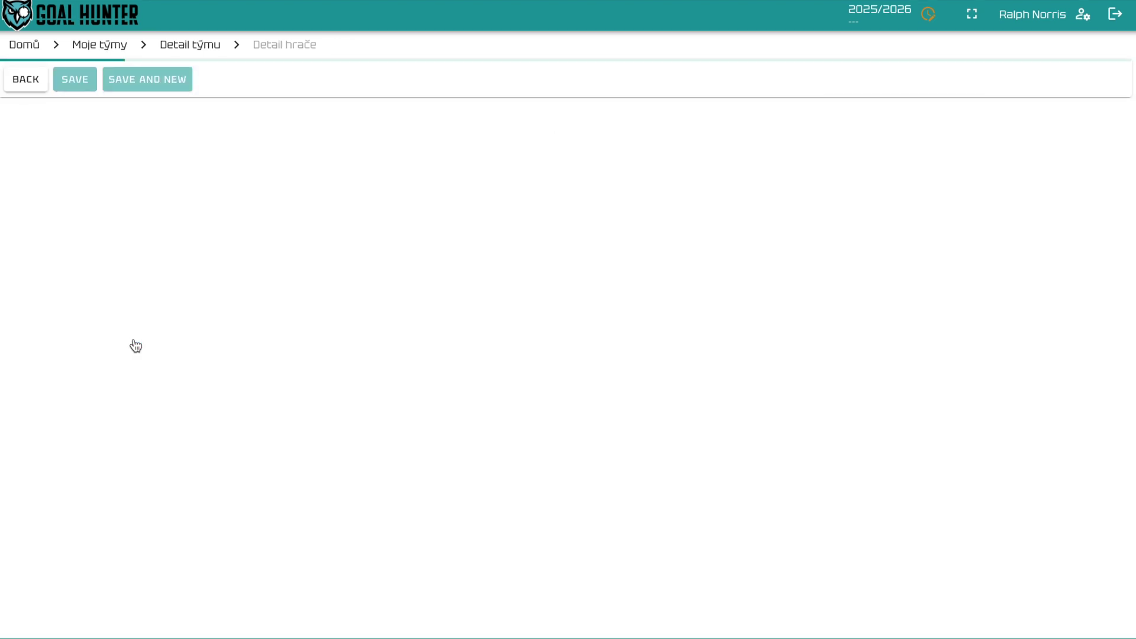
Step: Add a second player, a forward with jersey number 6 and L grip, and save
key("Tab")
key("Tab")
type("6")
key("Tab")
key("f")
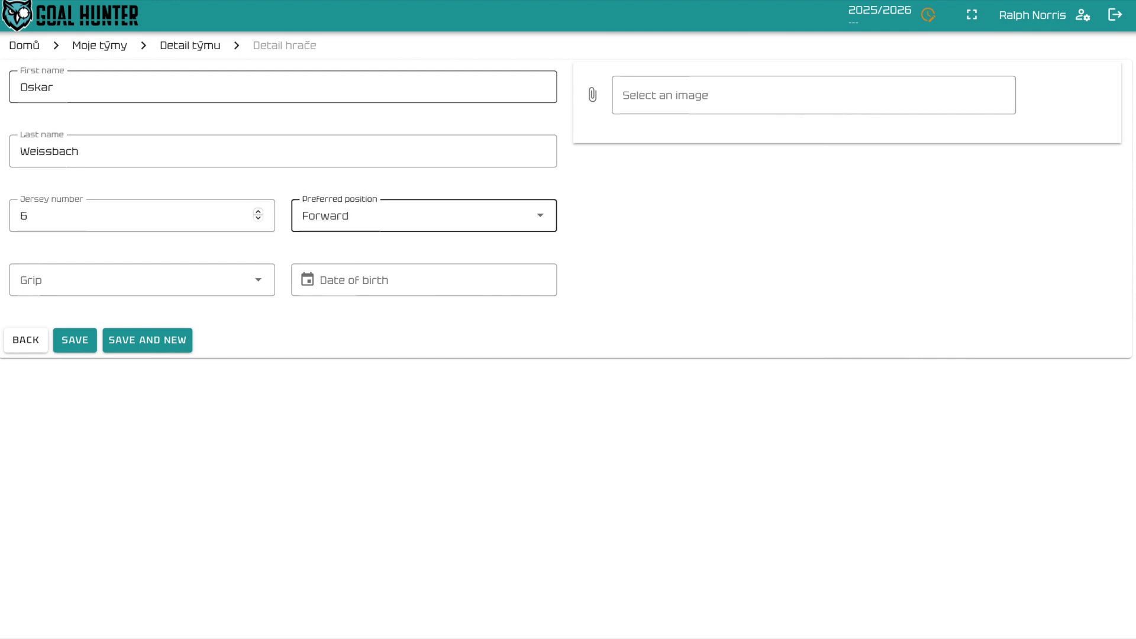
key("Tab")
key("l")
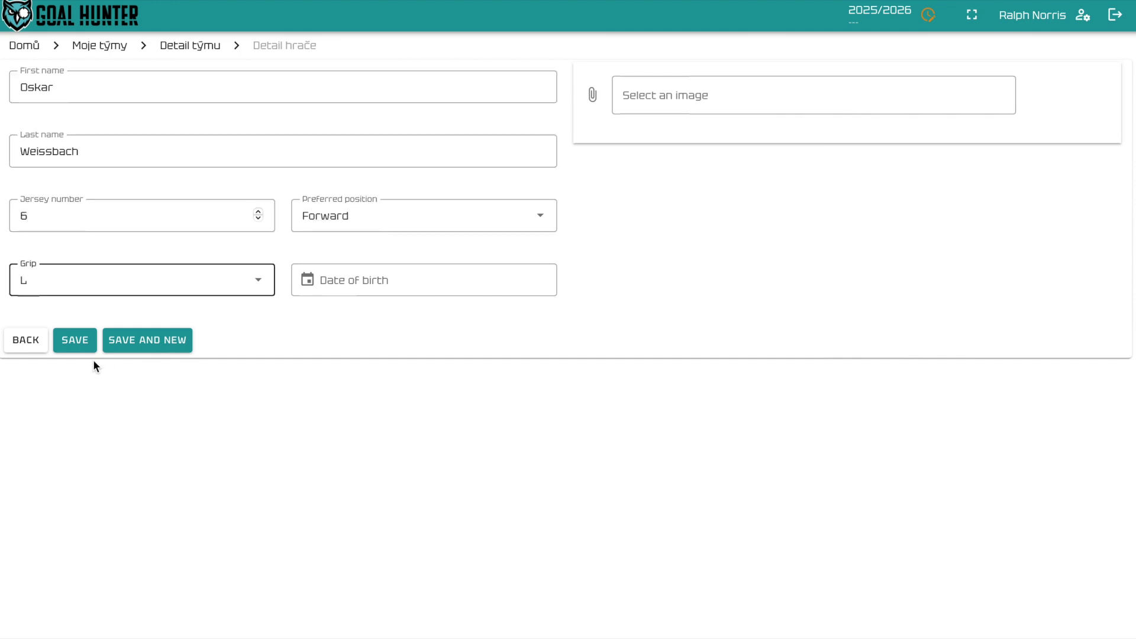
left_click(76, 344)
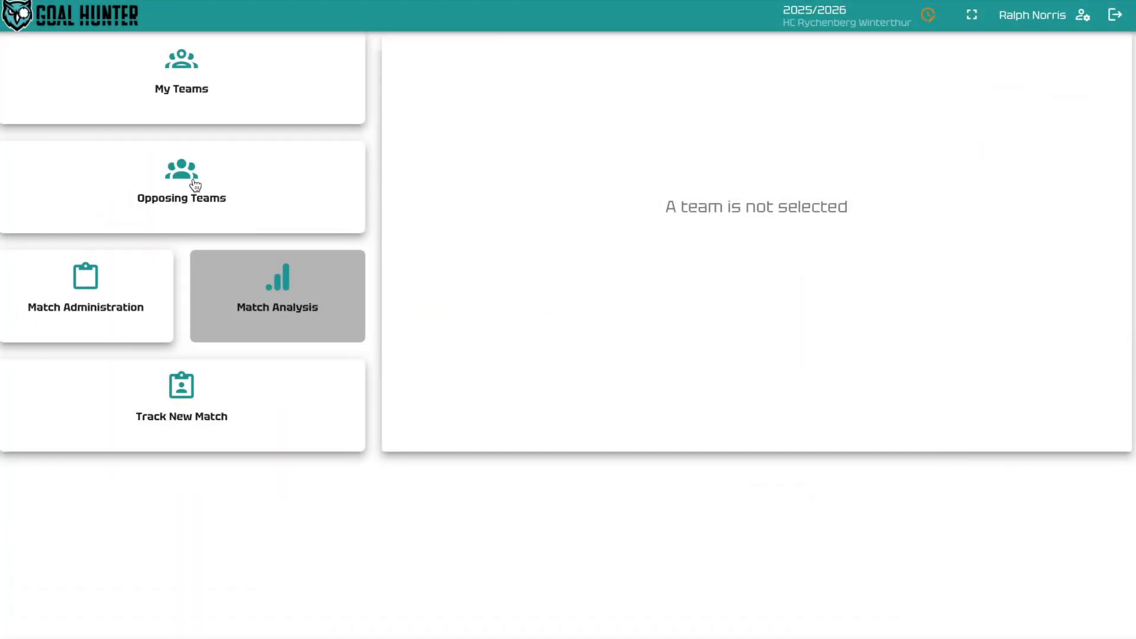
Step: Create opponent 'Florbal Mladá Boleslav' with light-blue colour and boleslav.png logo, then save it
left_click(193, 179)
left_click(1053, 104)
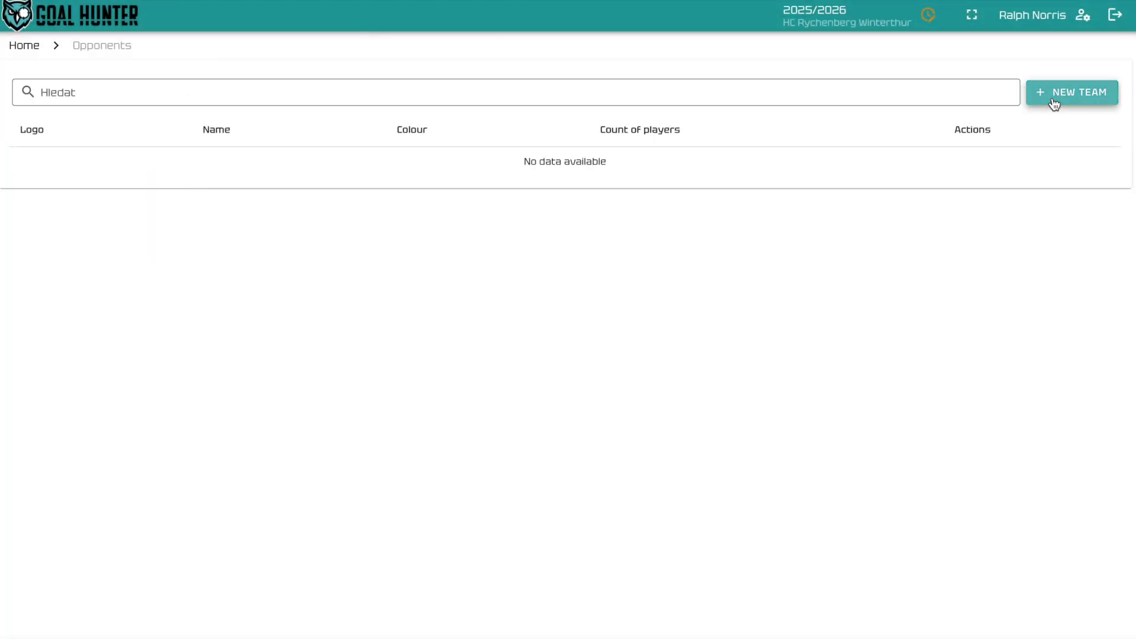
left_click(145, 129)
type("Florbal Mla")
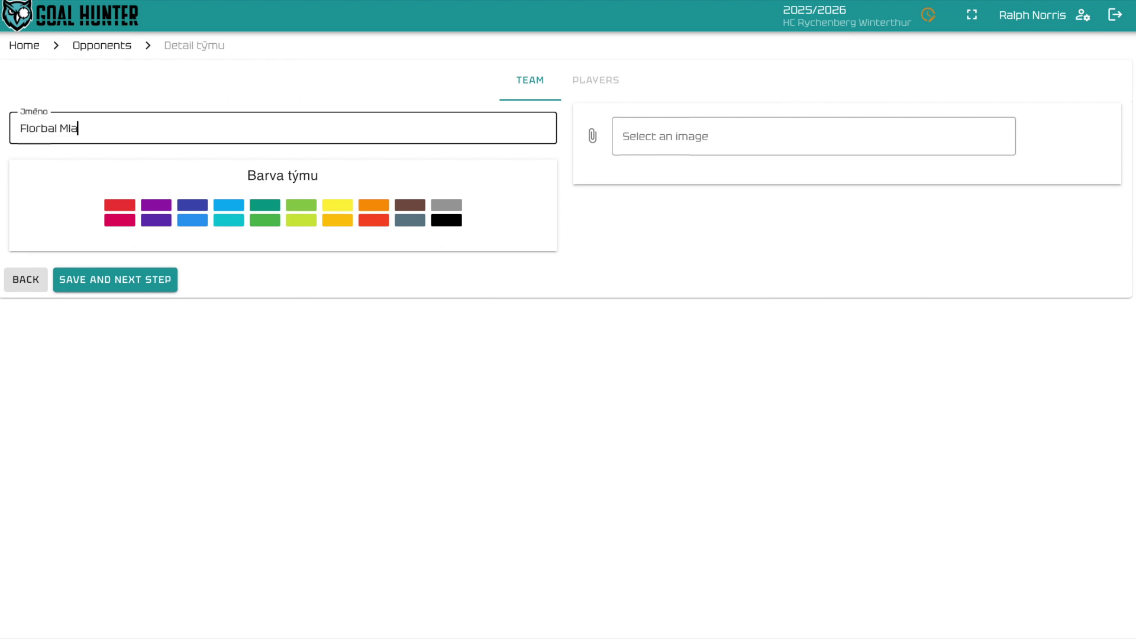
type("dá Boleslav")
left_click(282, 204)
left_click(230, 205)
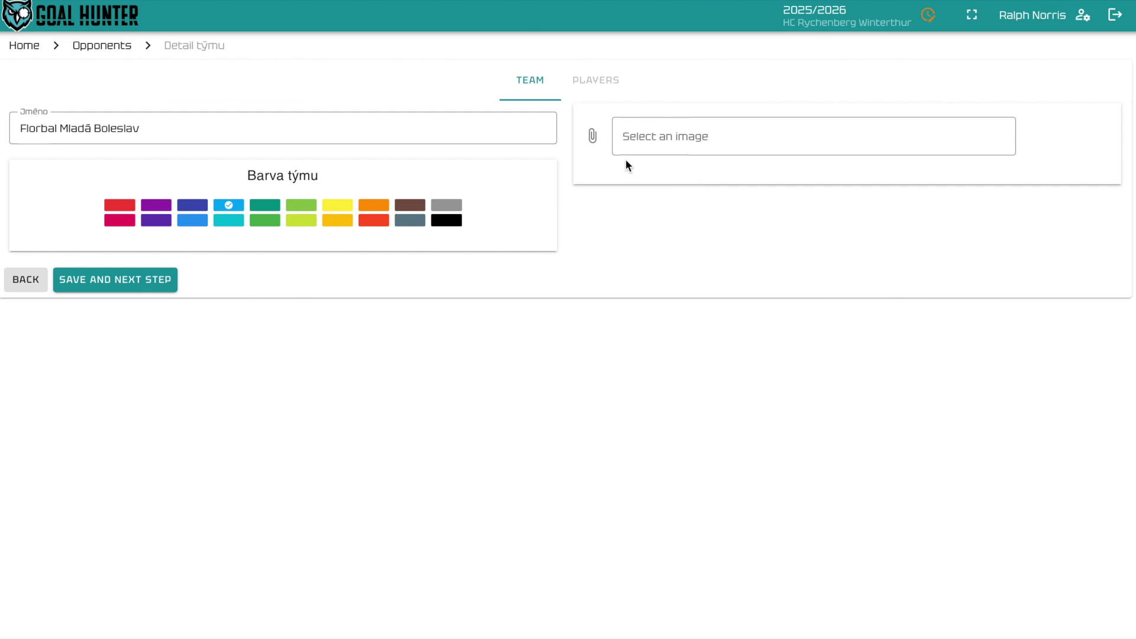
left_click(591, 140)
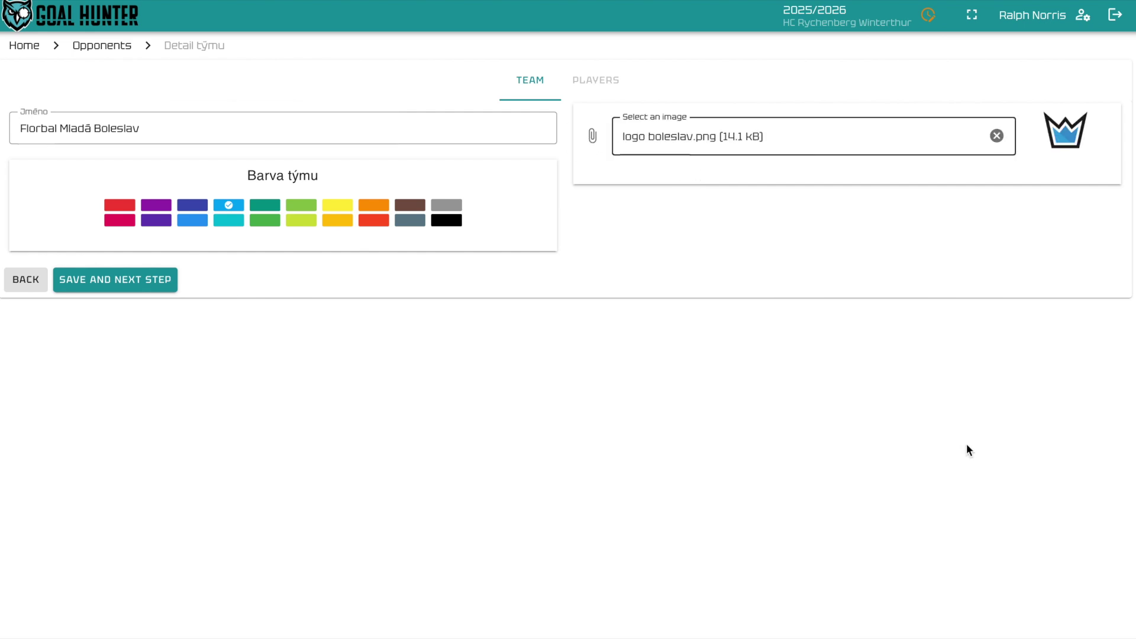
left_click(132, 279)
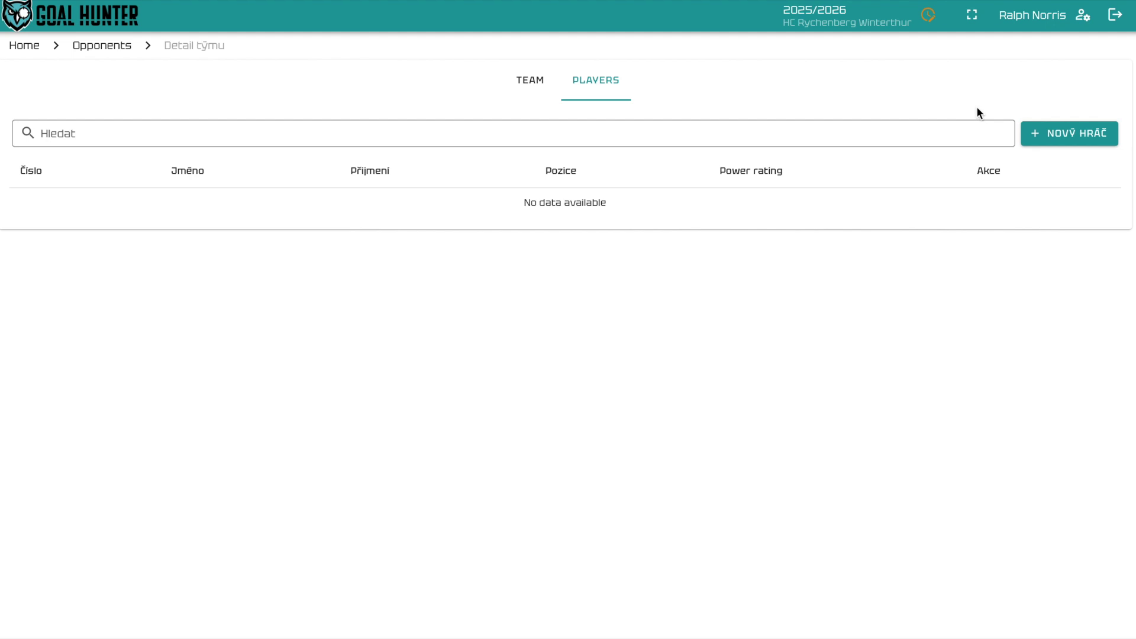
Step: Add an opponent player with first and last name, jersey number 7, position Forward
left_click(1064, 141)
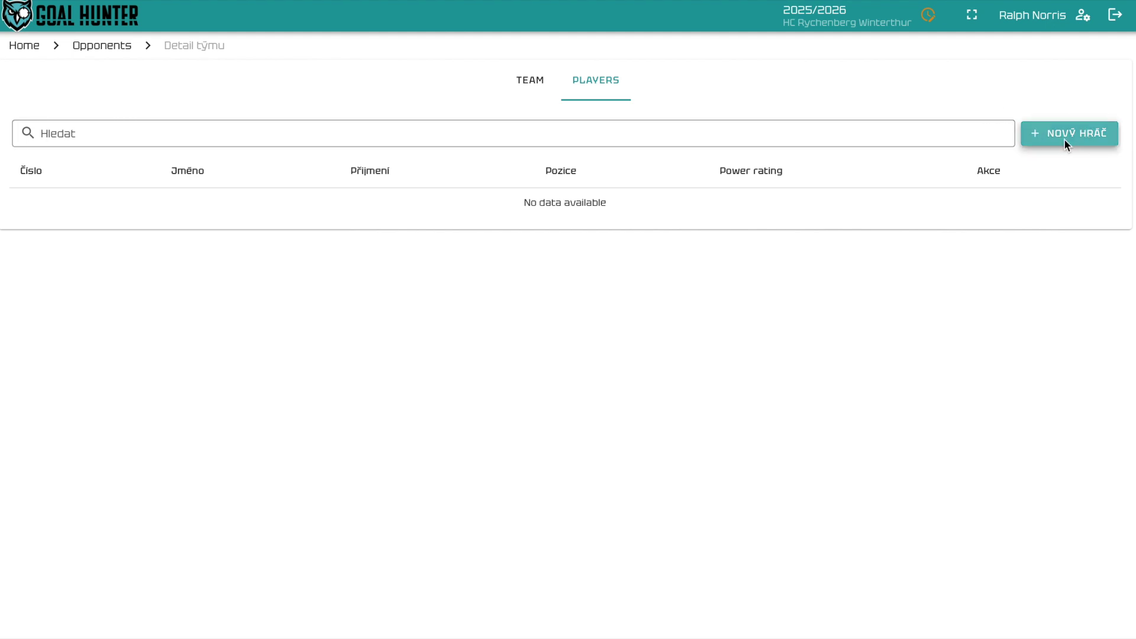
left_click(61, 87)
key("Tab")
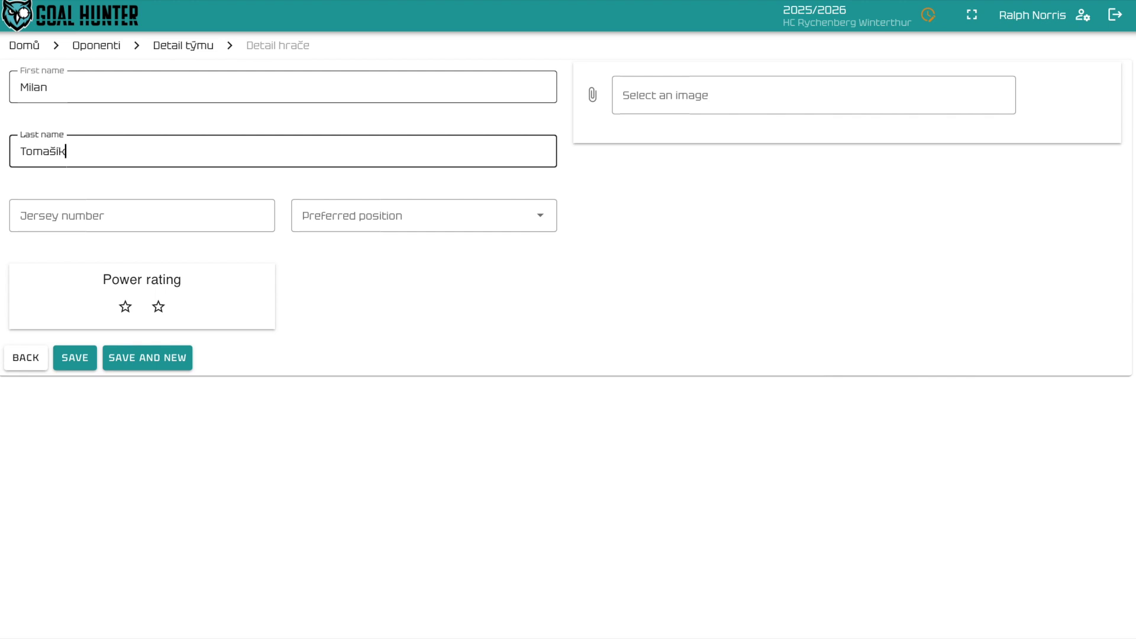
key("Tab")
type("7")
key("Tab")
key("f")
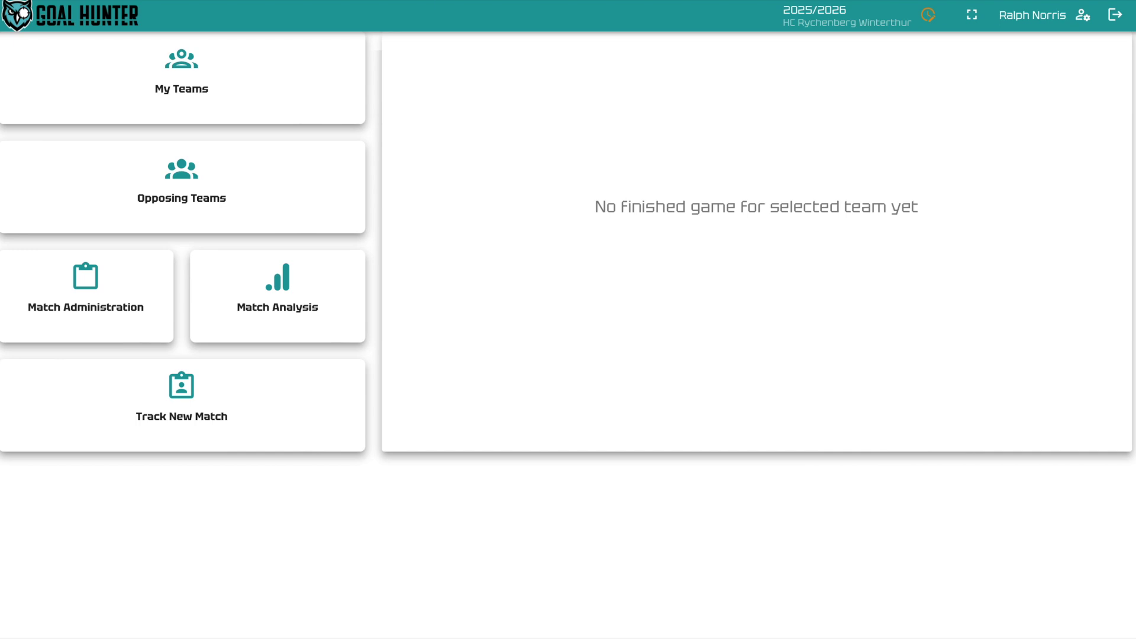
Step: Create a new match dated the 27th at 18:00
left_click(118, 304)
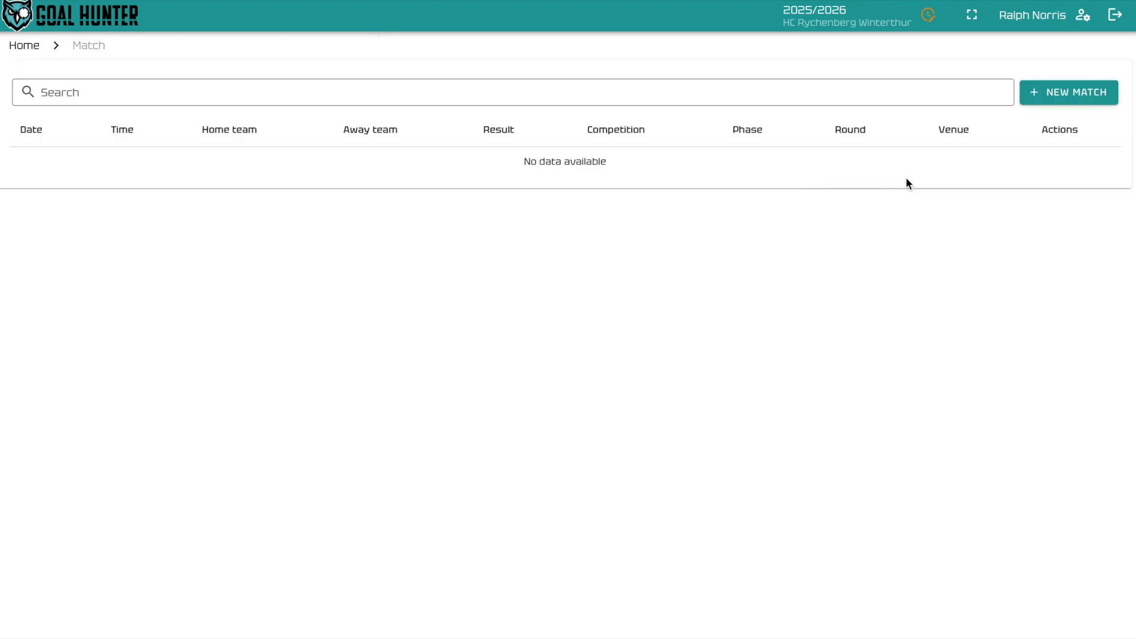
left_click(1049, 100)
left_click(26, 127)
left_click(626, 405)
left_click(602, 128)
type("18:00")
Step: Set Florbal Mladá Boleslav as home team and HC Rychenberg Winterthur as away team
left_click(399, 188)
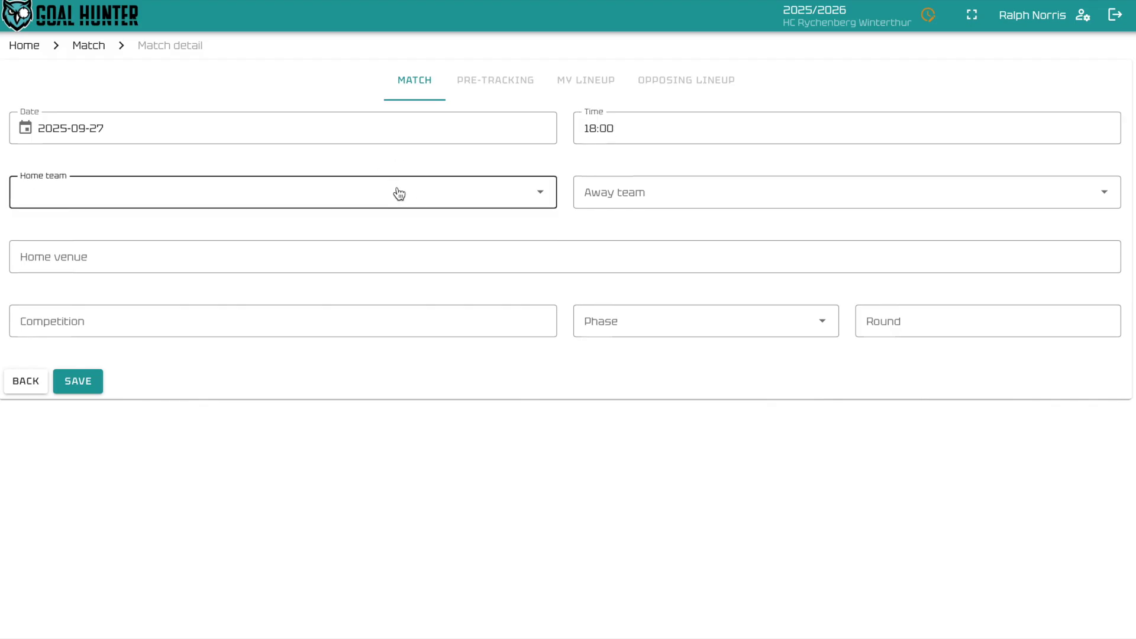
left_click(312, 260)
left_click(631, 200)
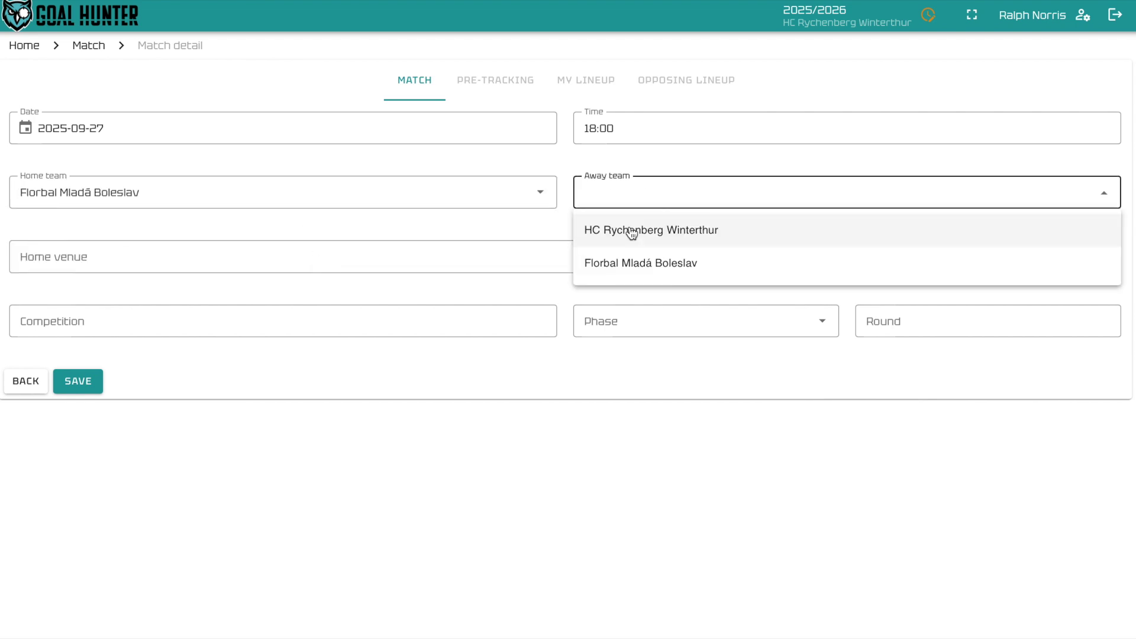
left_click(631, 231)
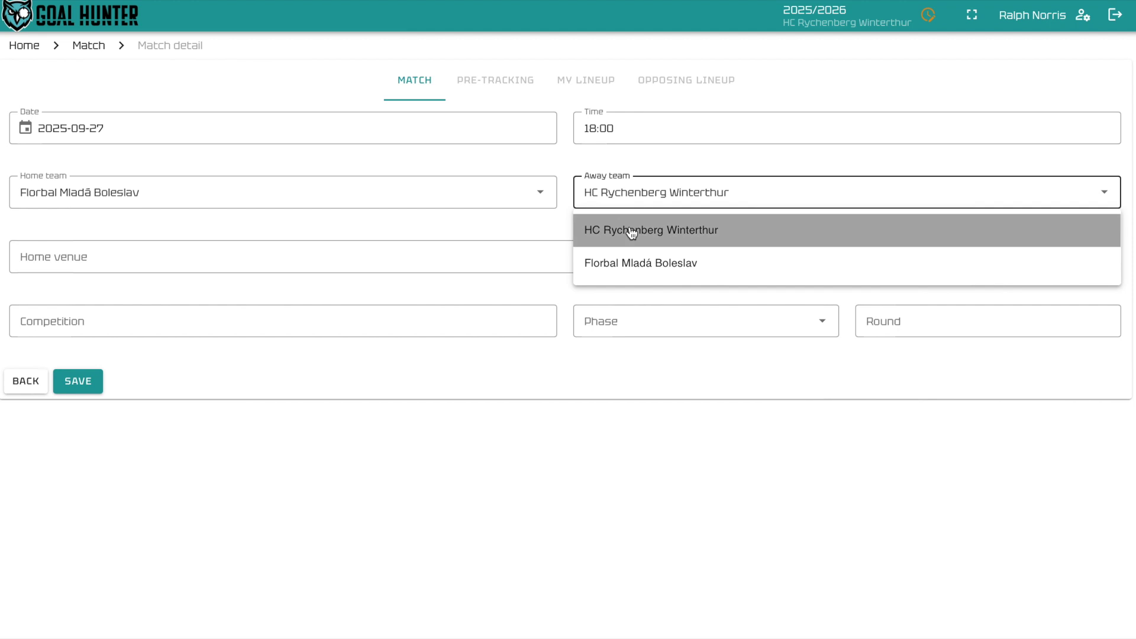
Step: Enter venue MSH Mladá Boleslav, competition Champions Cup, round 2, and save the match
left_click(44, 253)
type("MSH Mla")
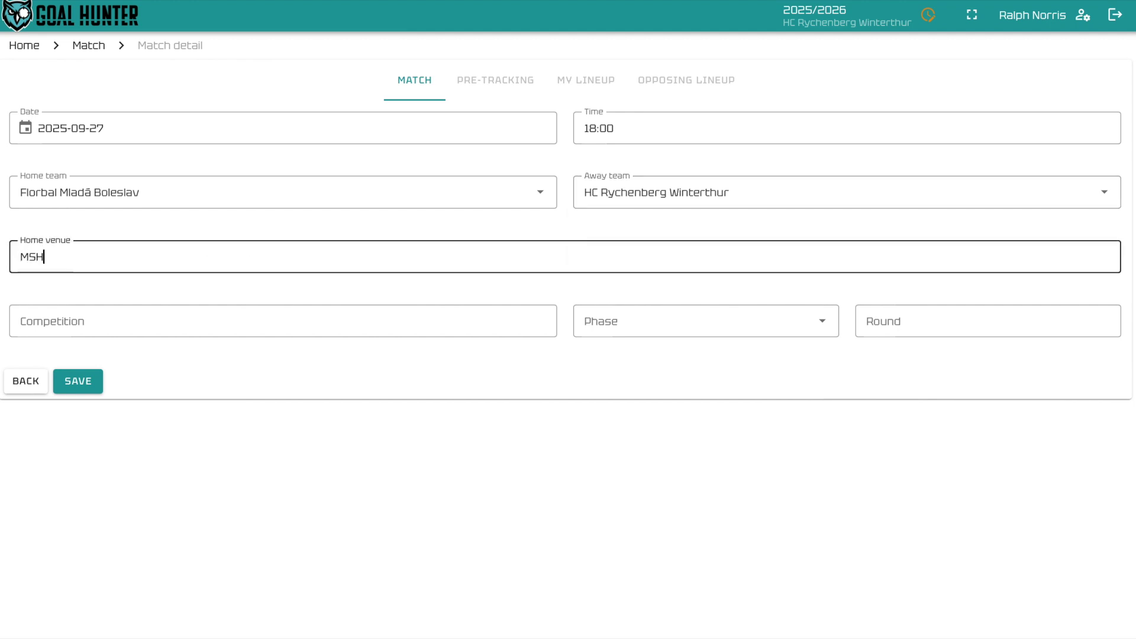
type("dá Boleslav")
left_click(80, 328)
type("Champions Cup")
key("Tab")
left_click(905, 324)
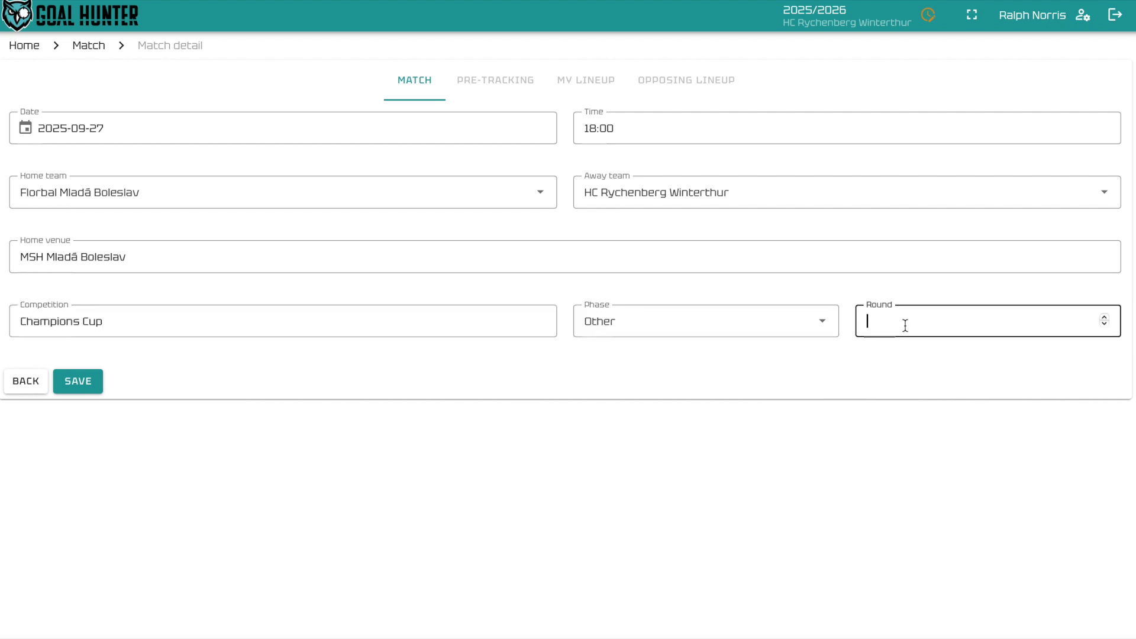
type("2")
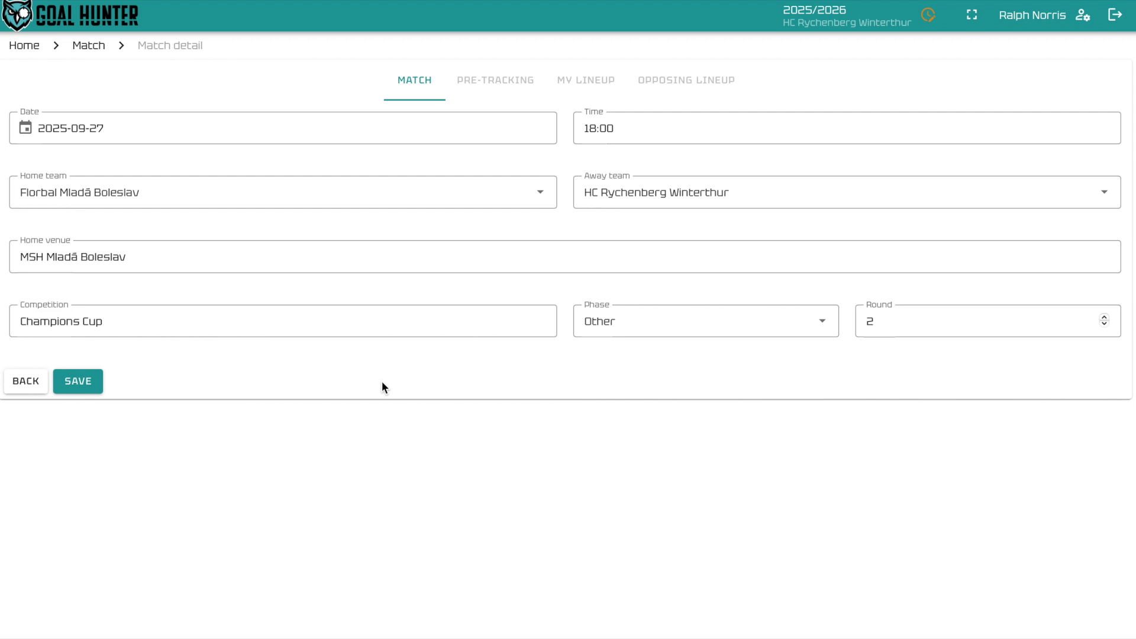
left_click(90, 387)
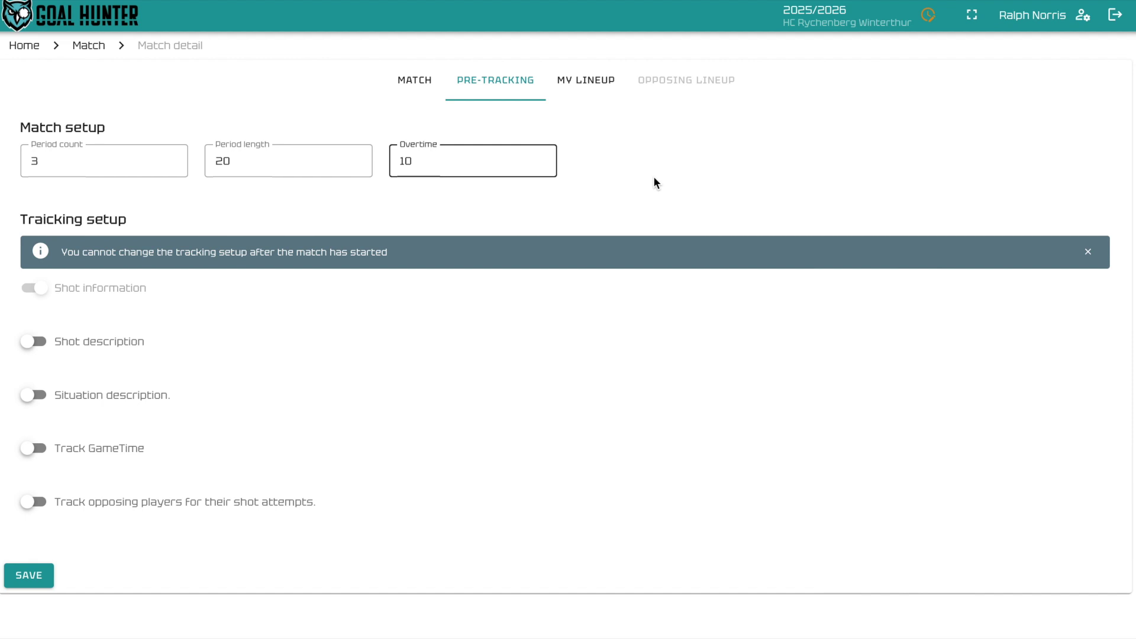
Step: Turn on shot description, situation description, GameTime and opposing players' shot tracking
left_click(27, 341)
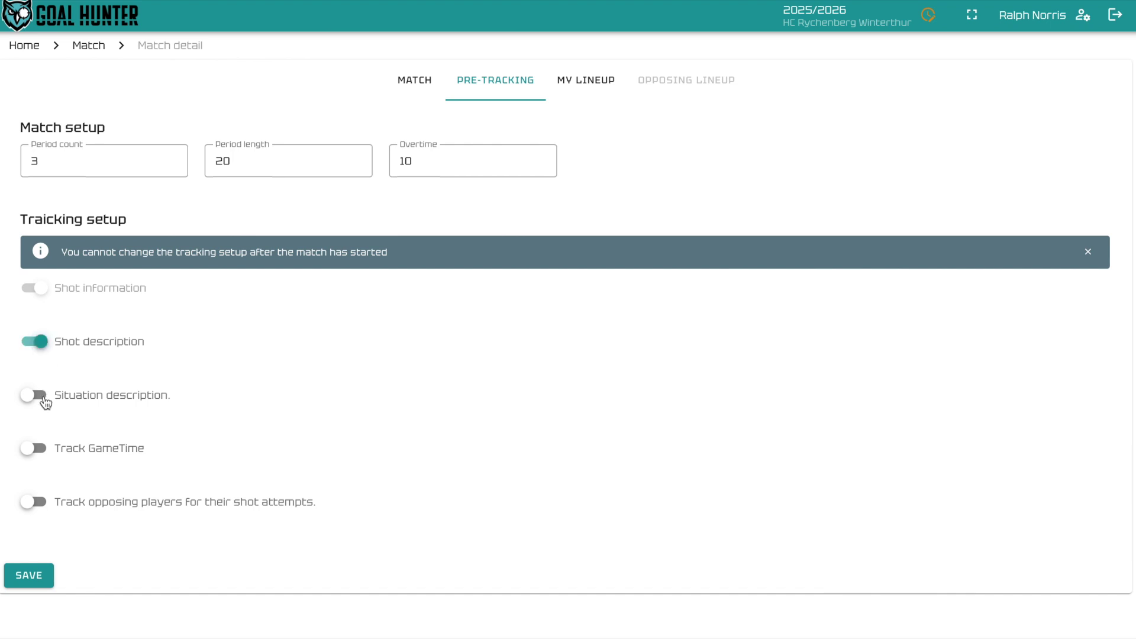
left_click(44, 399)
left_click(39, 457)
left_click(37, 504)
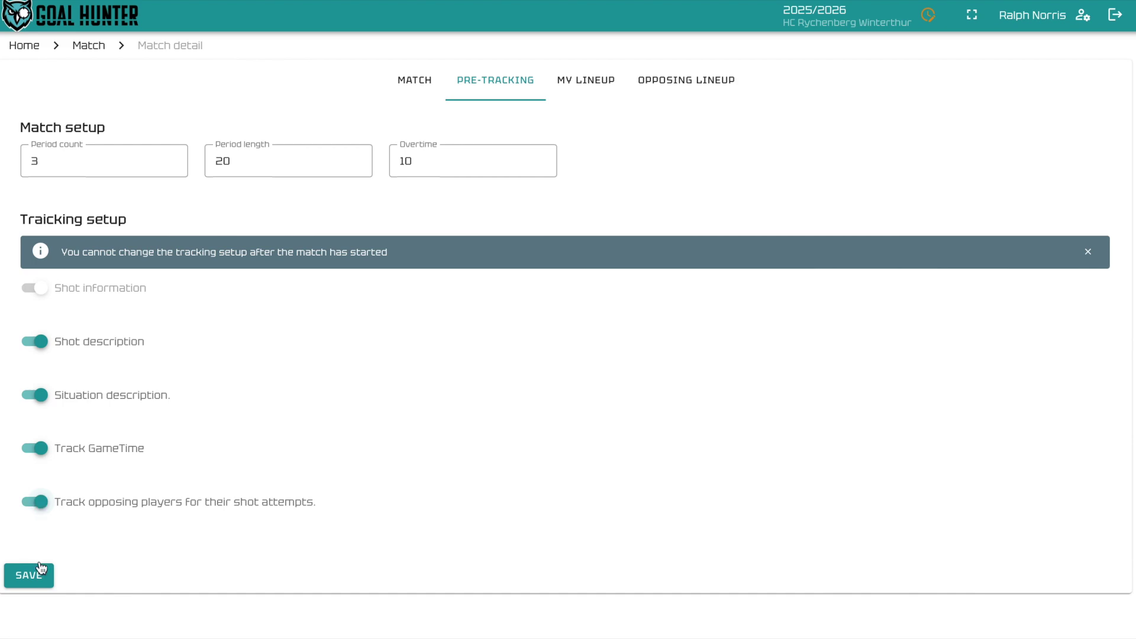
Step: Save the tracking setup and fill the goalkeeper and first two forward lineup slots
left_click(29, 576)
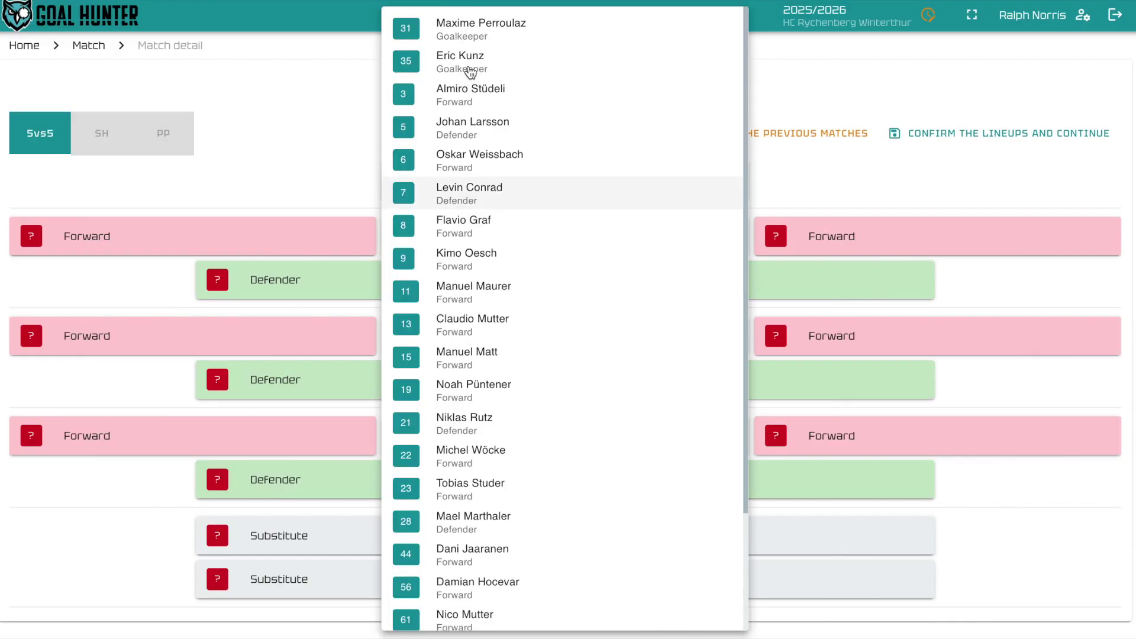
left_click(467, 66)
left_click(184, 330)
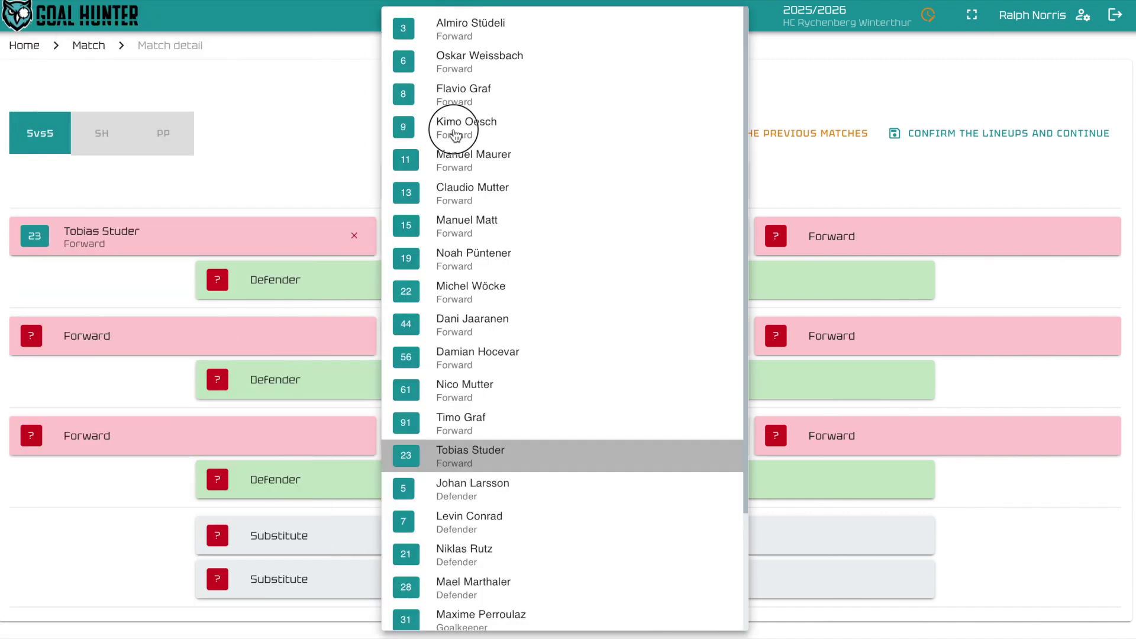
left_click(456, 131)
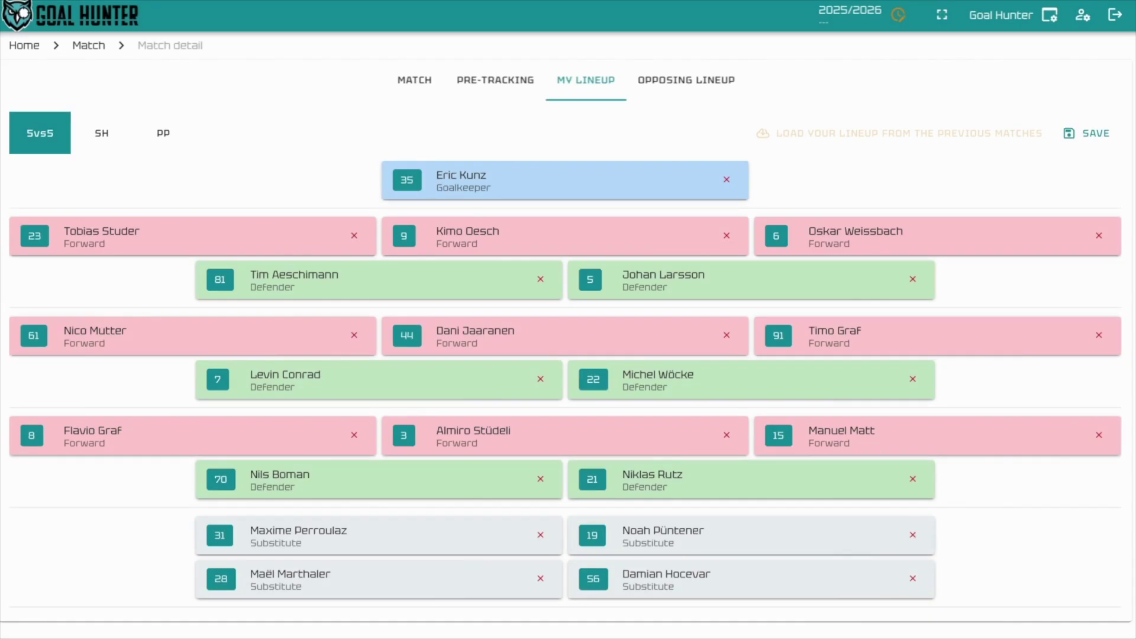
Step: Check the SH and PP lineups, then bring up the opposing lineup
left_click(102, 132)
left_click(162, 136)
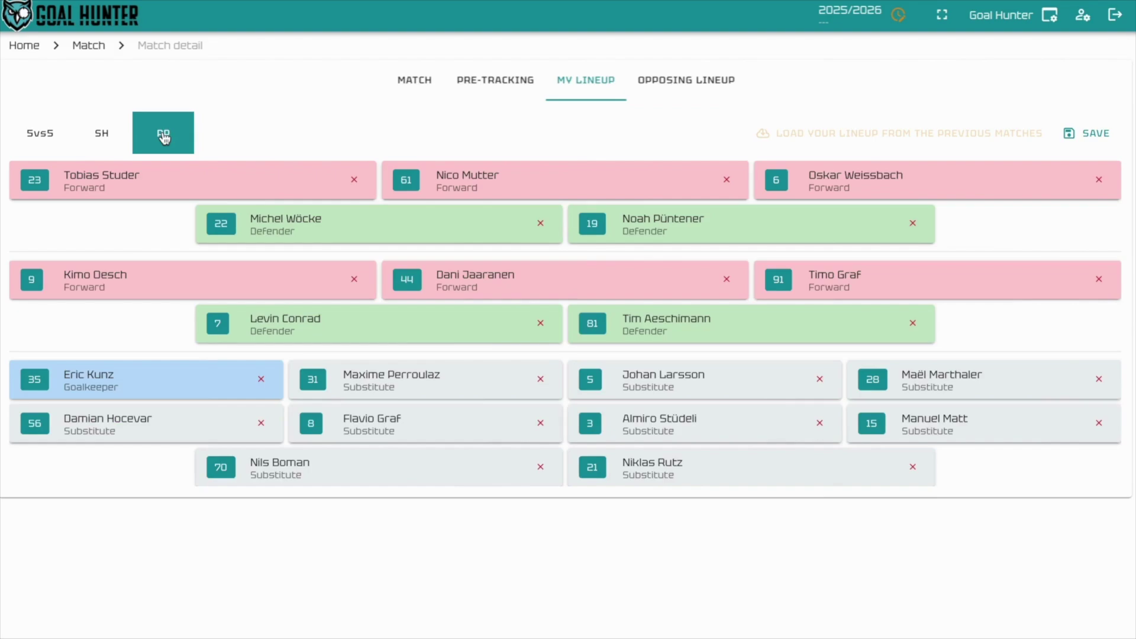
left_click(693, 83)
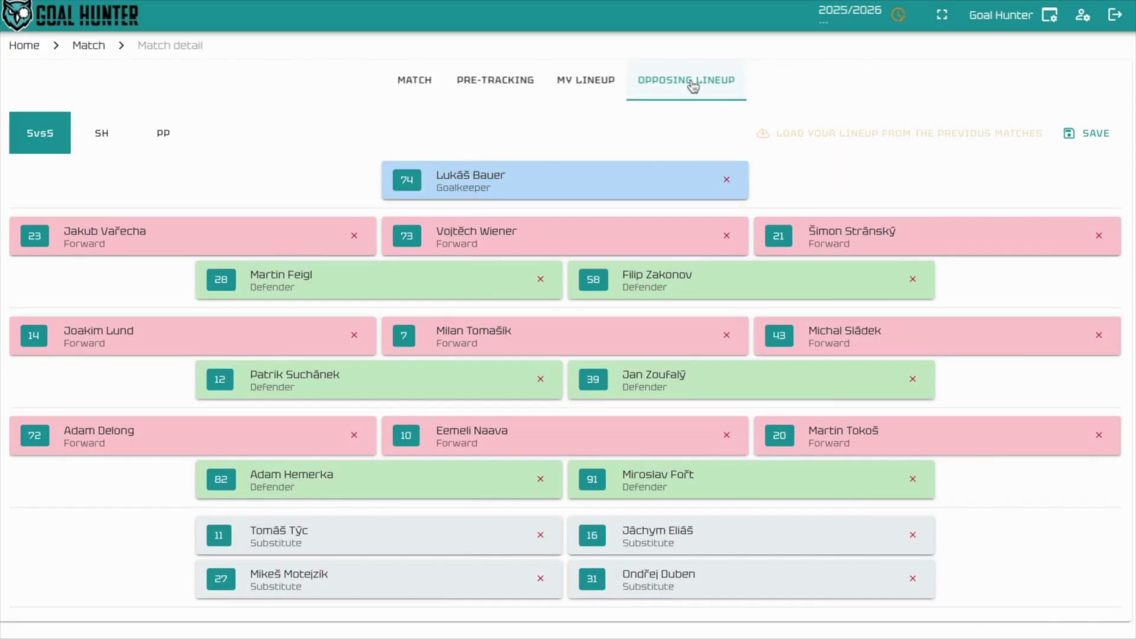